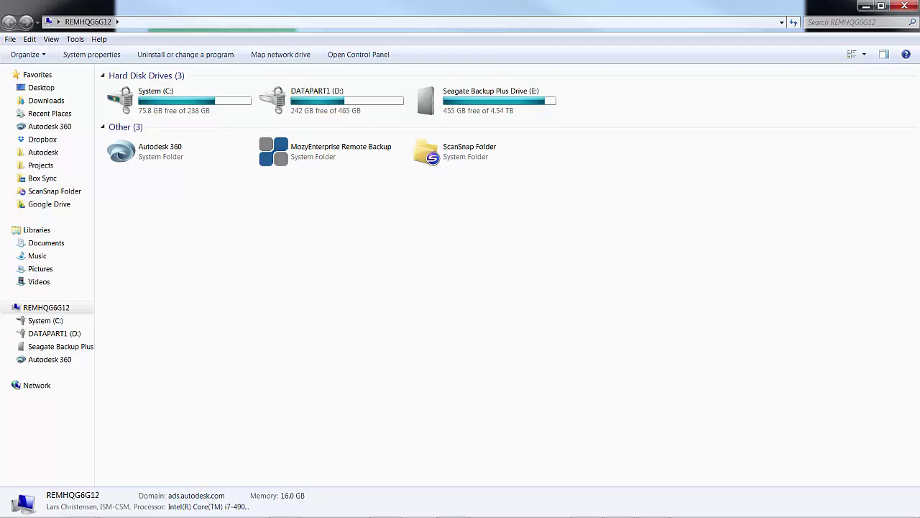
Step: Create a new folder named Holding on drive DATAPART1 (D:)
{"action": "left_click", "coordinate": [43, 334]}
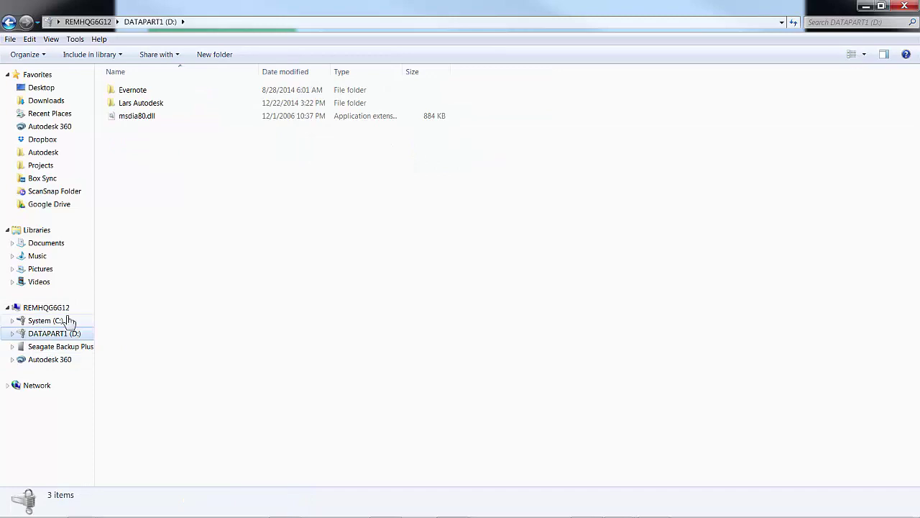
{"action": "right_click", "coordinate": [164, 191]}
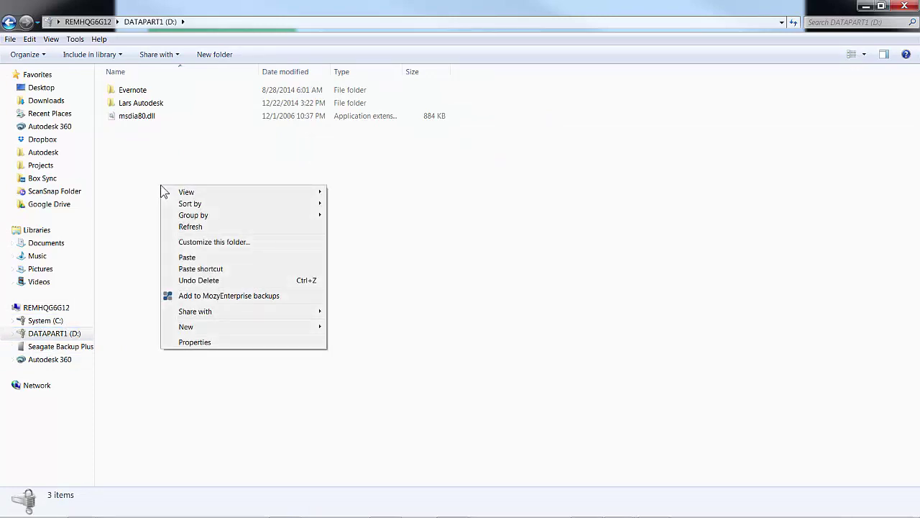
{"action": "mouse_move", "coordinate": [267, 330]}
{"action": "left_click", "coordinate": [368, 329]}
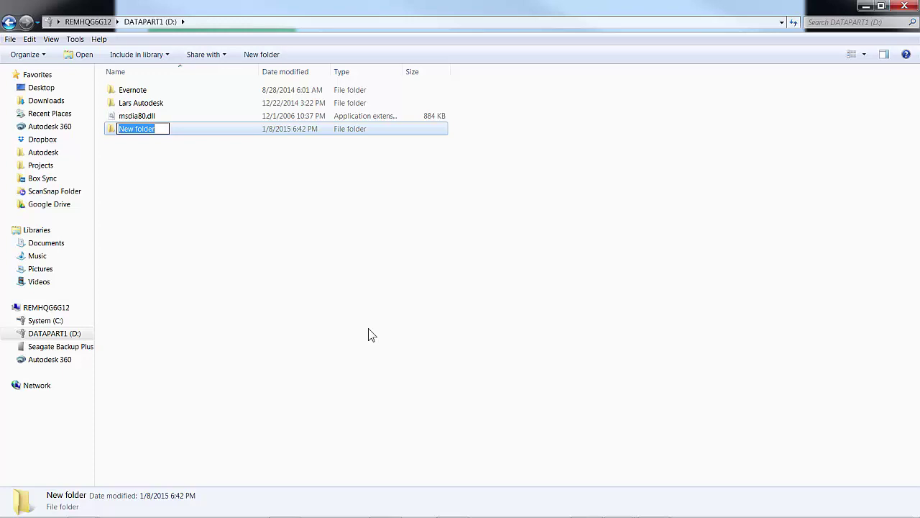
{"action": "type", "text": "Holding"}
{"action": "left_click", "coordinate": [368, 335]}
Step: Inside the Holding folder, create a subfolder named Customer
{"action": "double_click", "coordinate": [183, 129]}
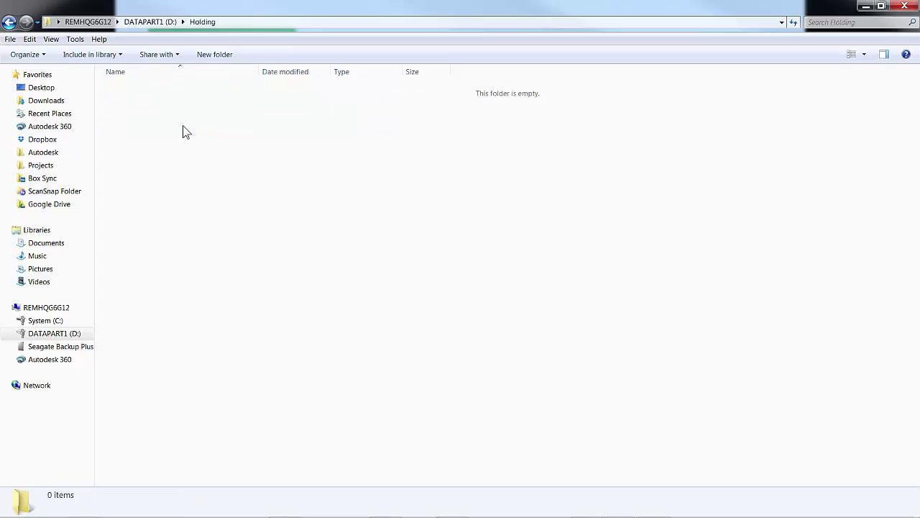
{"action": "right_click", "coordinate": [187, 187]}
{"action": "mouse_move", "coordinate": [253, 328]}
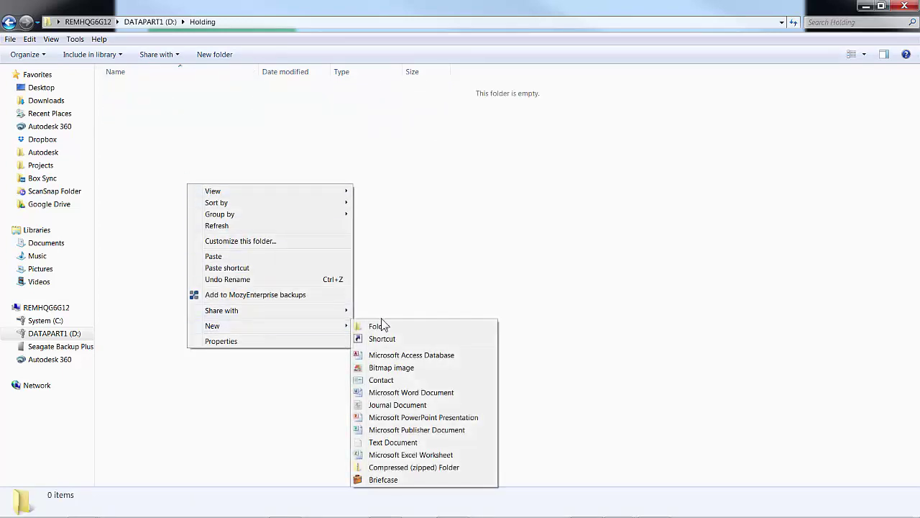
{"action": "left_click", "coordinate": [388, 328]}
{"action": "type", "text": "Customer"}
{"action": "key", "text": "Return"}
Step: Add a Template subfolder beside Customer, then open the empty Customer folder
{"action": "right_click", "coordinate": [276, 233]}
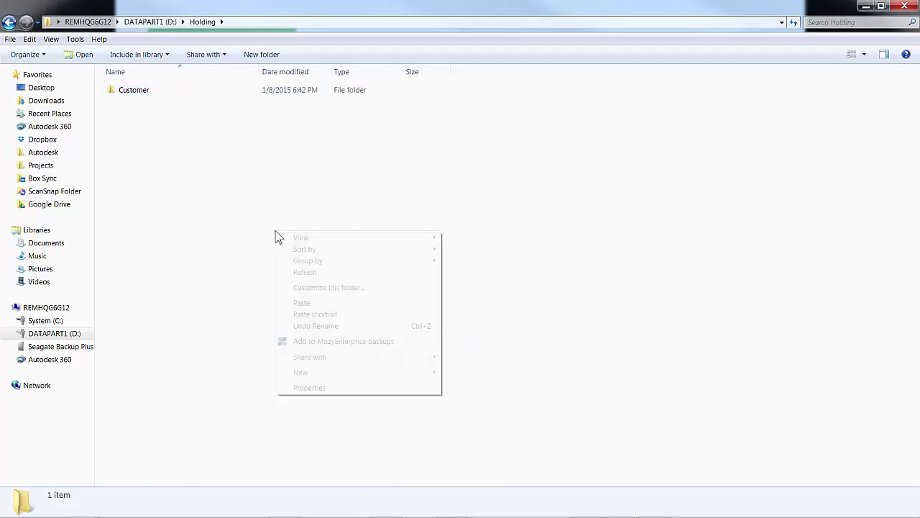
{"action": "mouse_move", "coordinate": [430, 373]}
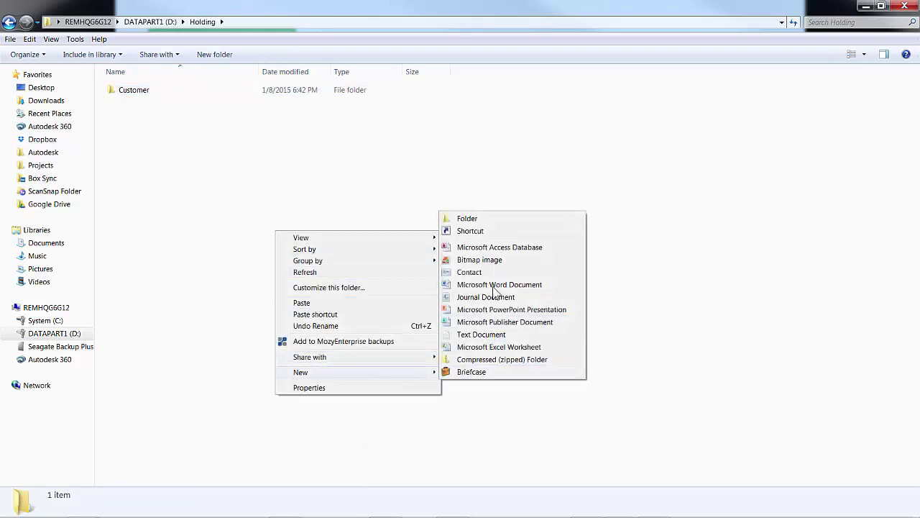
{"action": "left_click", "coordinate": [478, 222]}
{"action": "type", "text": "Template"}
{"action": "left_click", "coordinate": [481, 230]}
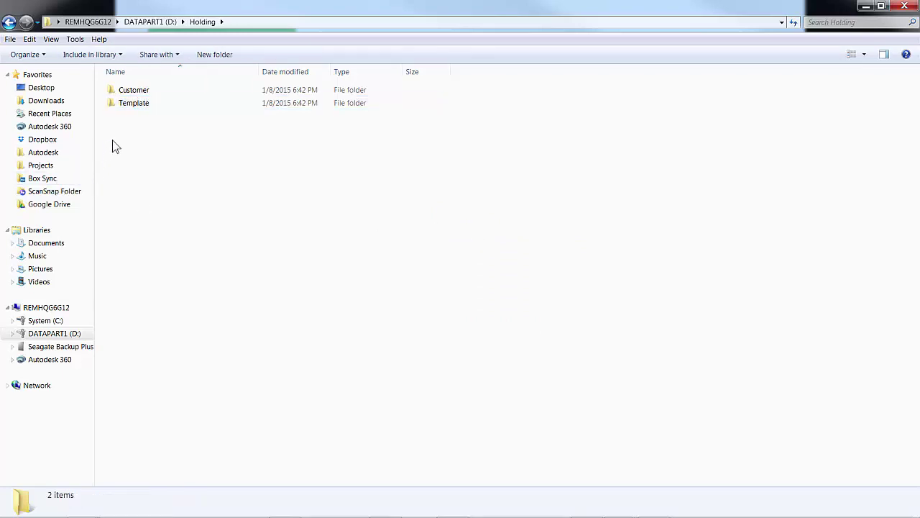
{"action": "double_click", "coordinate": [138, 92]}
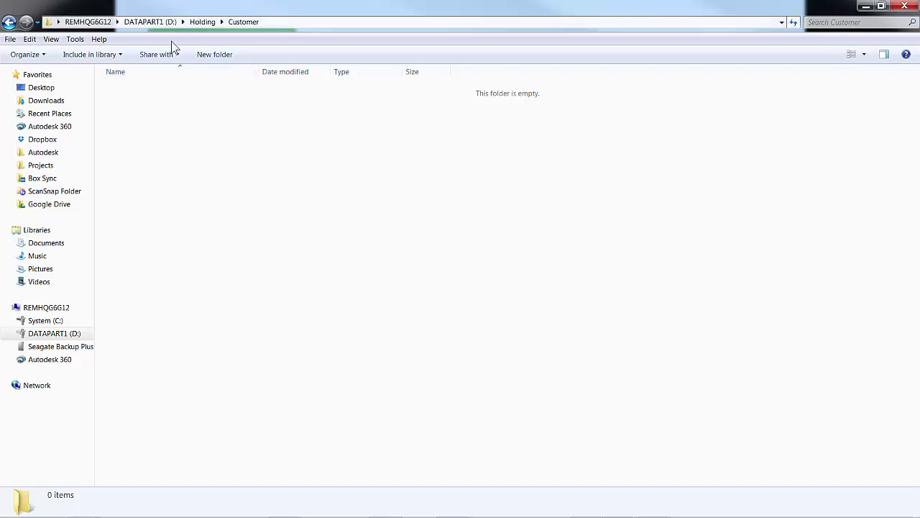
Step: Delete the Holding folder from drive D: to the Recycle Bin, then Alt+Tab away
{"action": "left_click", "coordinate": [147, 23]}
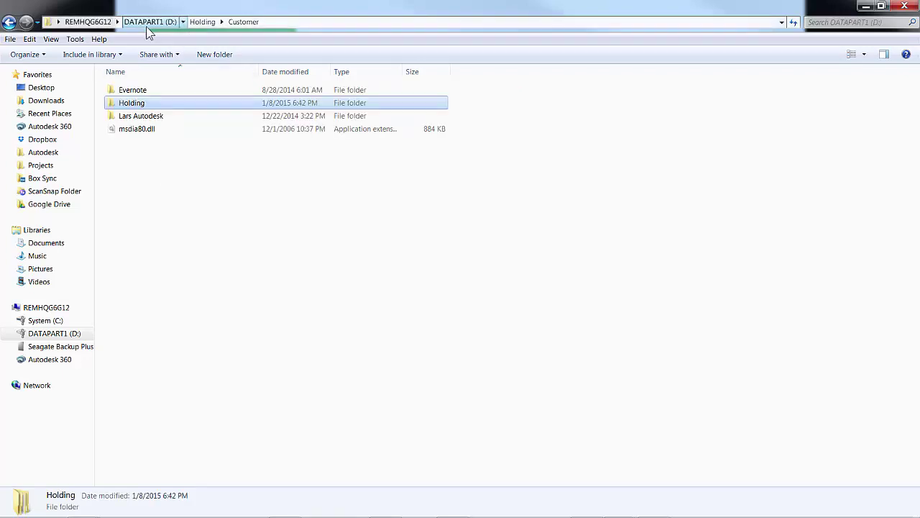
{"action": "right_click", "coordinate": [132, 103]}
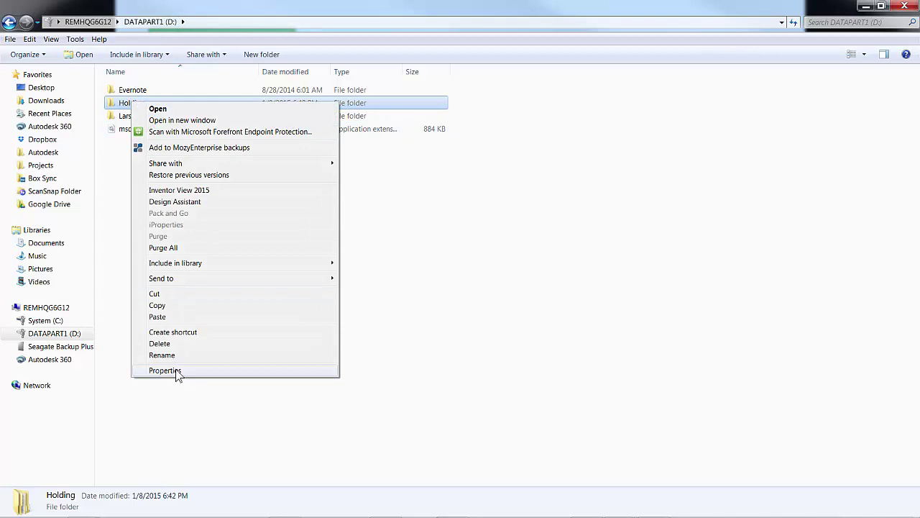
{"action": "left_click", "coordinate": [175, 343]}
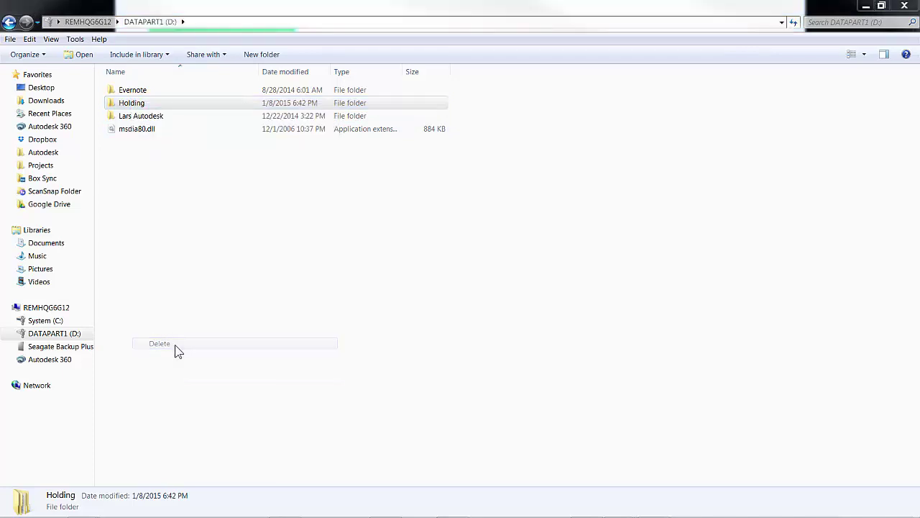
{"action": "left_click", "coordinate": [508, 307]}
{"action": "key", "text": "alt+Tab"}
{"action": "key", "text": "alt+Tab"}
{"action": "key", "text": "alt+Tab"}
Step: Switch to Inventor and close the BOWL_MOLD_CAVITY.iam assembly window
{"action": "key", "text": "alt+Tab"}
{"action": "key", "text": "alt+Tab"}
{"action": "key", "text": "alt+Tab"}
{"action": "key", "text": "alt+Tab"}
{"action": "key", "text": "alt+Tab"}
{"action": "key", "text": "alt+Tab"}
{"action": "key", "text": "alt+Tab"}
{"action": "key", "text": "alt+Tab"}
{"action": "key", "text": "alt+Tab"}
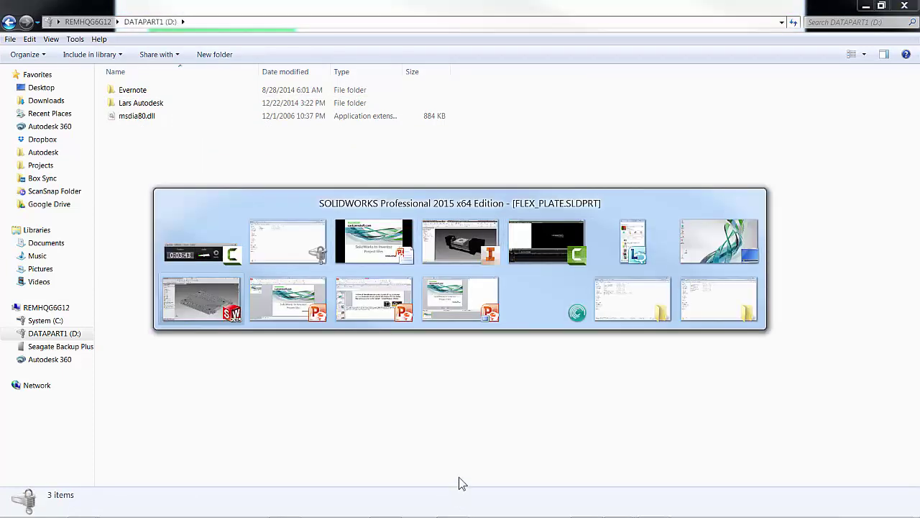
{"action": "key", "text": "alt+Tab"}
{"action": "key", "text": "alt+Tab"}
{"action": "key", "text": "alt+Tab"}
{"action": "key", "text": "alt+Tab"}
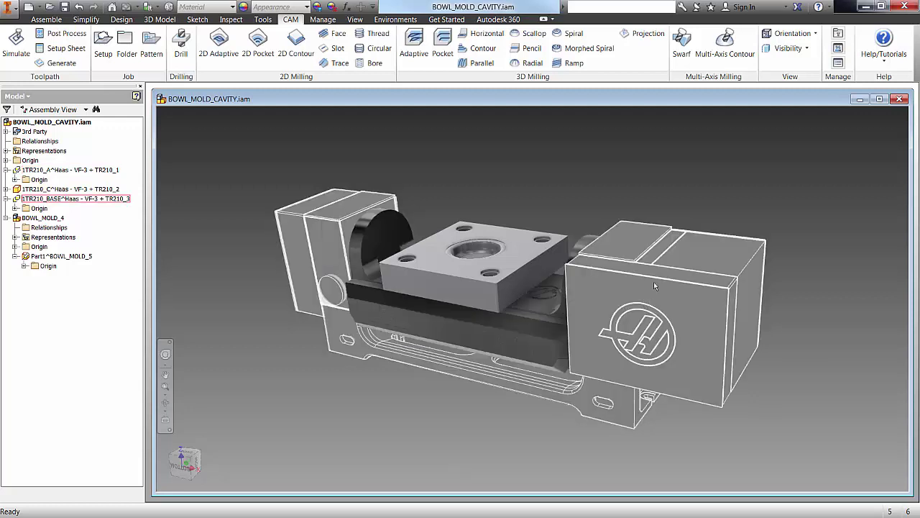
{"action": "left_click", "coordinate": [899, 98]}
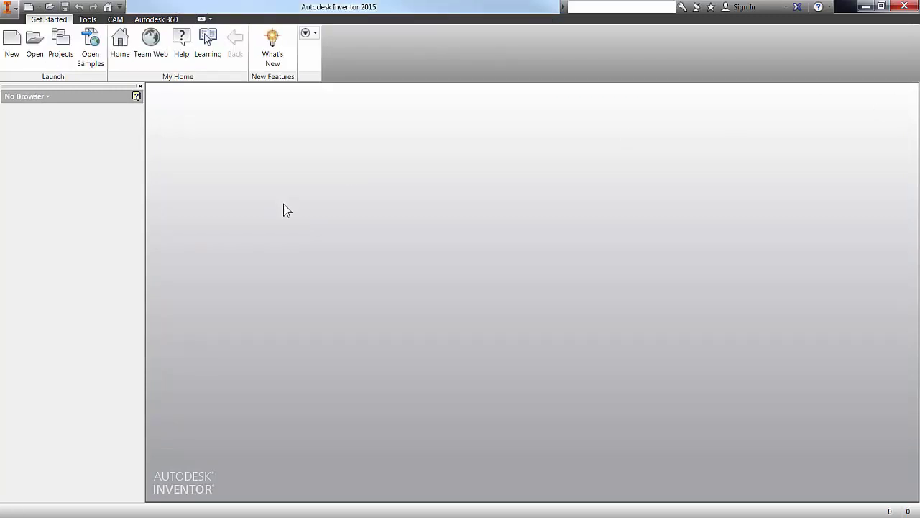
Step: Open the Projects dialog and begin a new single-user project
{"action": "left_click", "coordinate": [72, 56]}
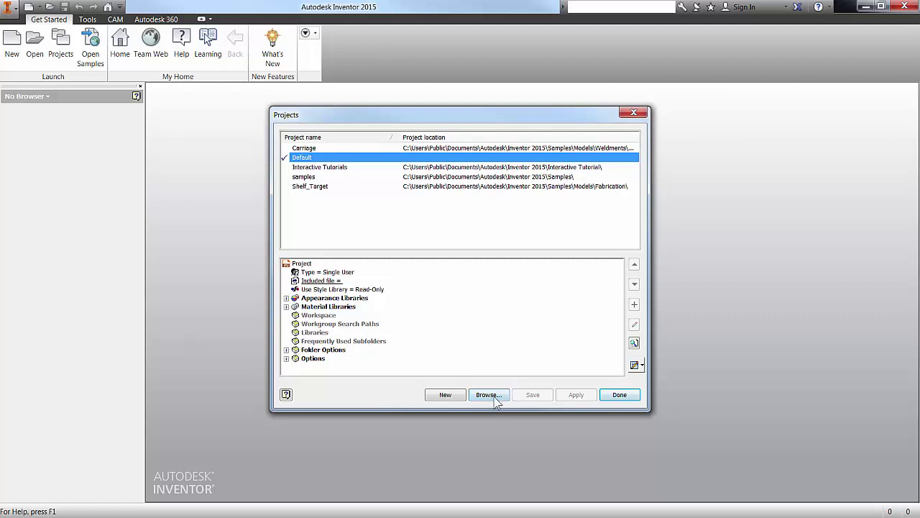
{"action": "left_click", "coordinate": [445, 394]}
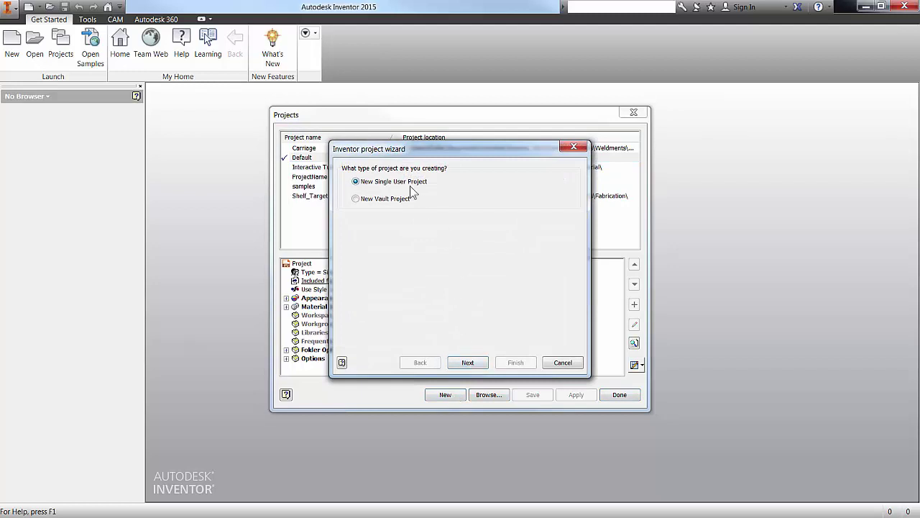
Step: Replace the placeholder project name with Holding1
{"action": "left_click", "coordinate": [467, 362]}
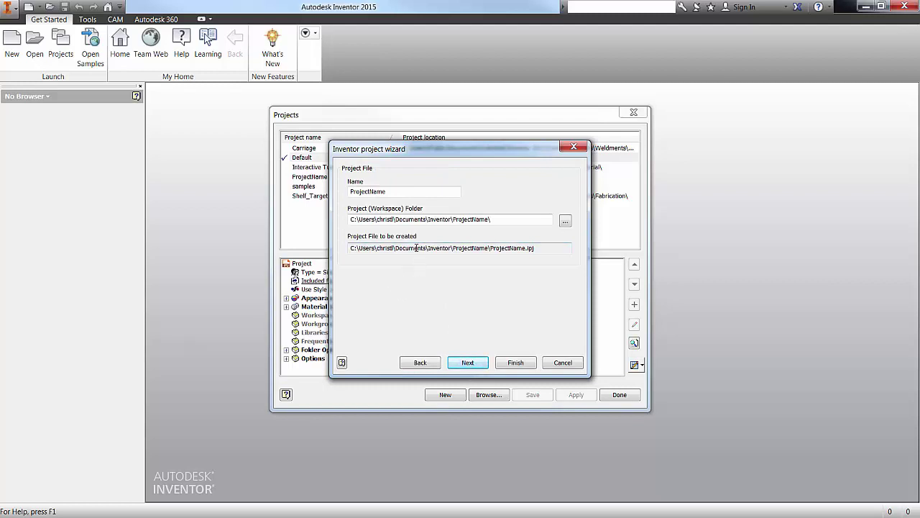
{"action": "left_click", "coordinate": [397, 190]}
{"action": "left_click_drag", "start_coordinate": [397, 190], "coordinate": [336, 200]}
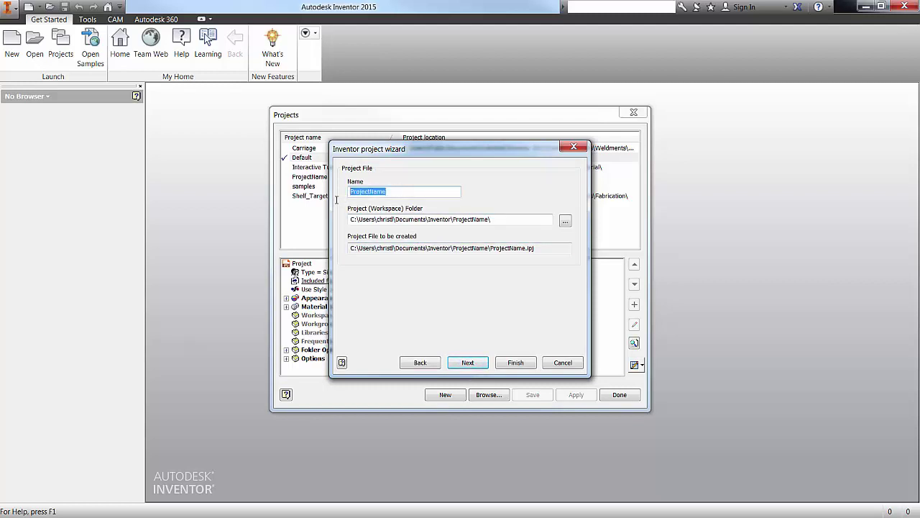
{"action": "type", "text": "Holding1"}
Step: Set the project workspace to a newly created Holding folder on drive D:
{"action": "left_click", "coordinate": [565, 222]}
{"action": "double_click", "coordinate": [419, 260]}
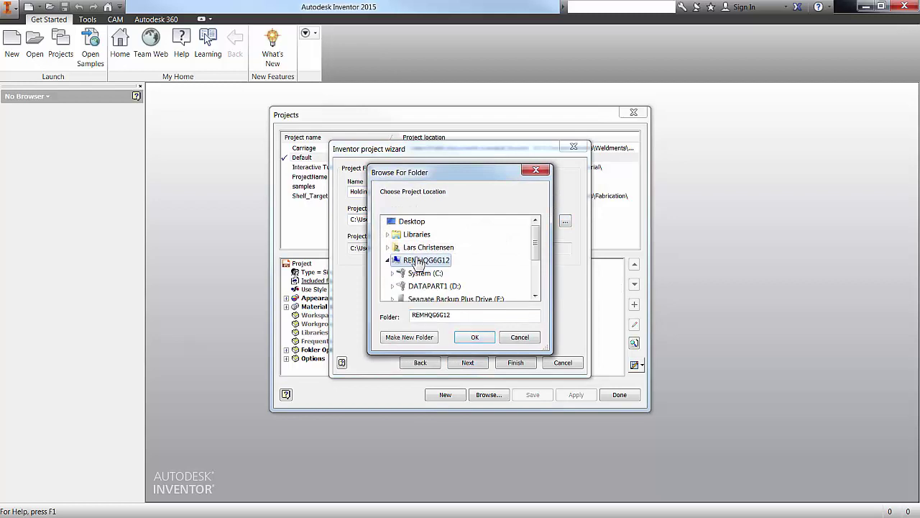
{"action": "double_click", "coordinate": [432, 286]}
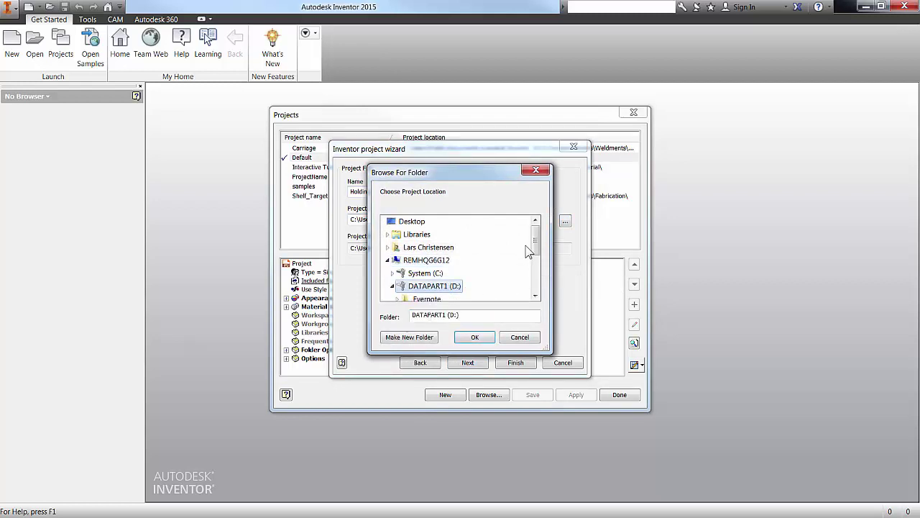
{"action": "scroll", "coordinate": [538, 256], "scroll_direction": "down", "scroll_amount": 3}
{"action": "left_click", "coordinate": [415, 341]}
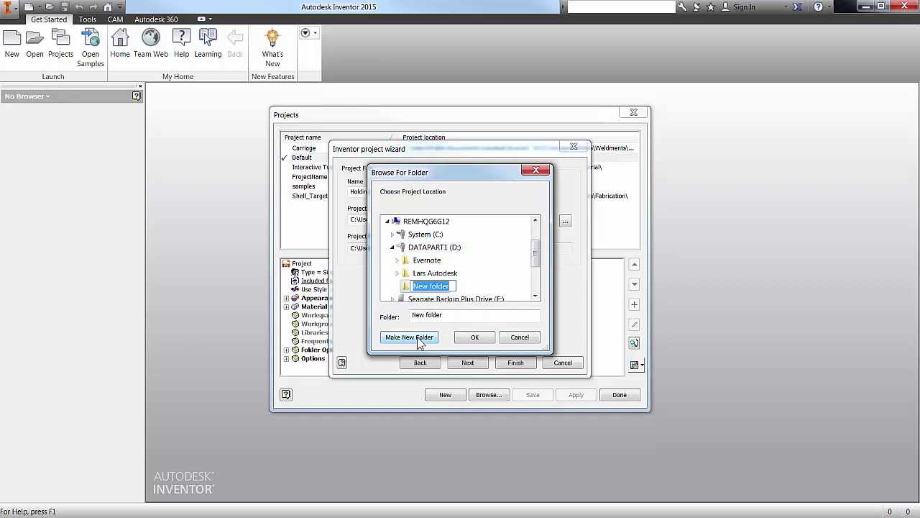
{"action": "type", "text": "Holding"}
{"action": "key", "text": "Return"}
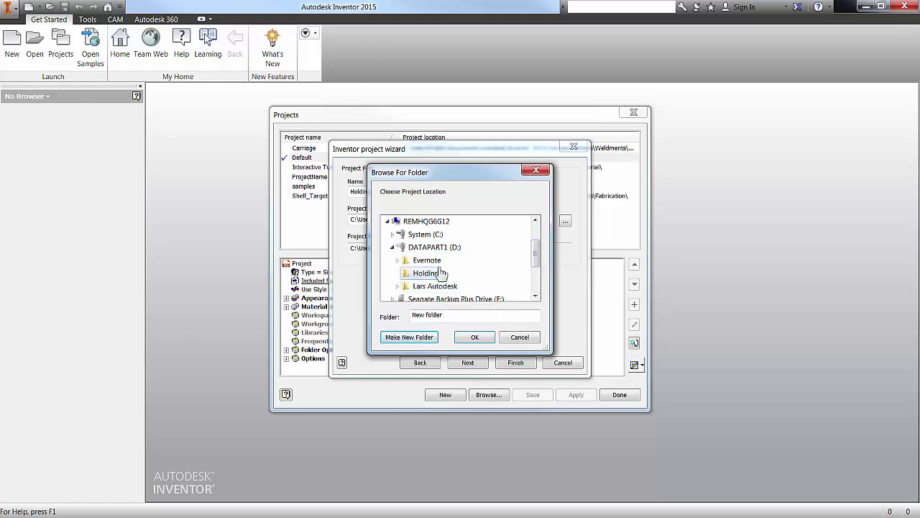
{"action": "left_click", "coordinate": [474, 336]}
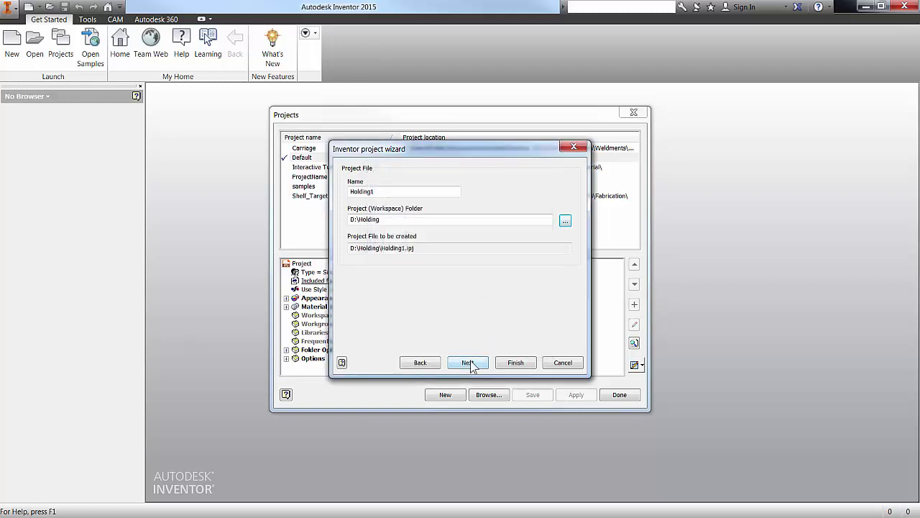
Step: Finish the Holding1 project wizard and close the Projects dialog with Holding1 active
{"action": "left_click", "coordinate": [468, 363]}
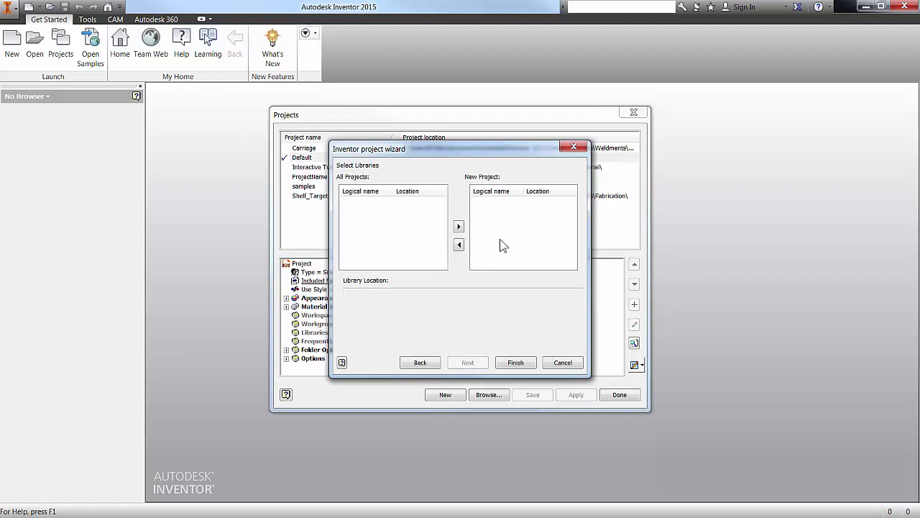
{"action": "left_click", "coordinate": [515, 362]}
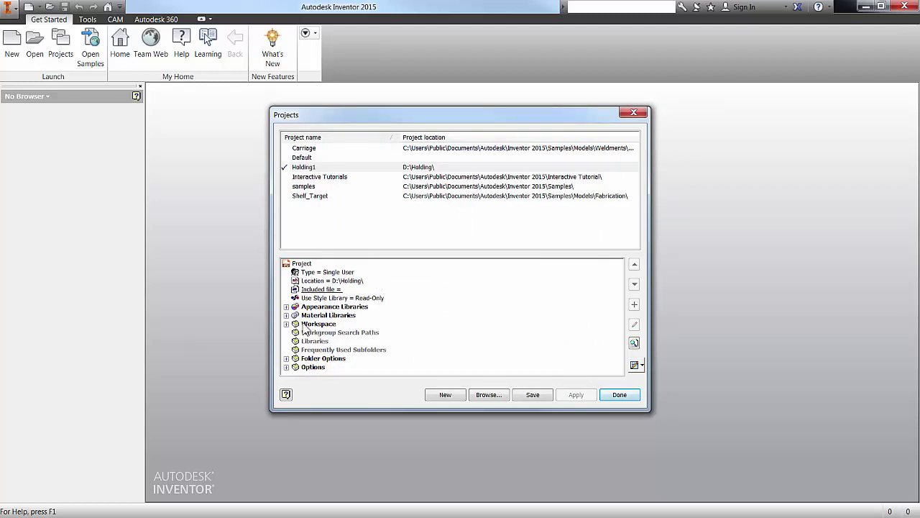
{"action": "left_click", "coordinate": [286, 358]}
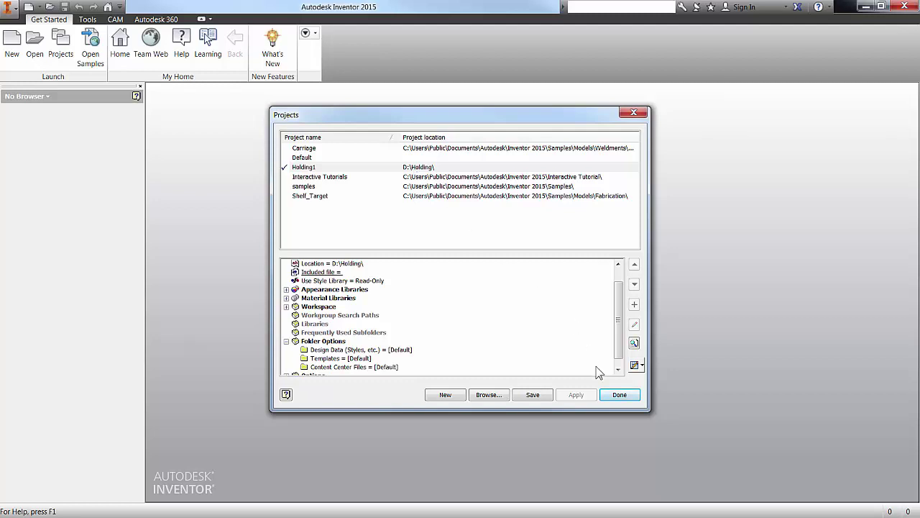
{"action": "left_click", "coordinate": [609, 397]}
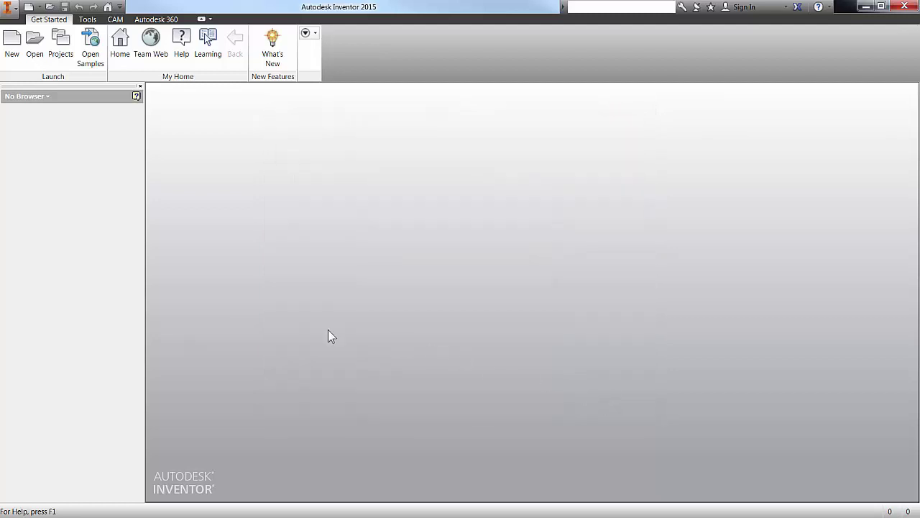
Step: From the new-file template chooser, switch the active project to Default, then back to Holding1
{"action": "left_click", "coordinate": [12, 48]}
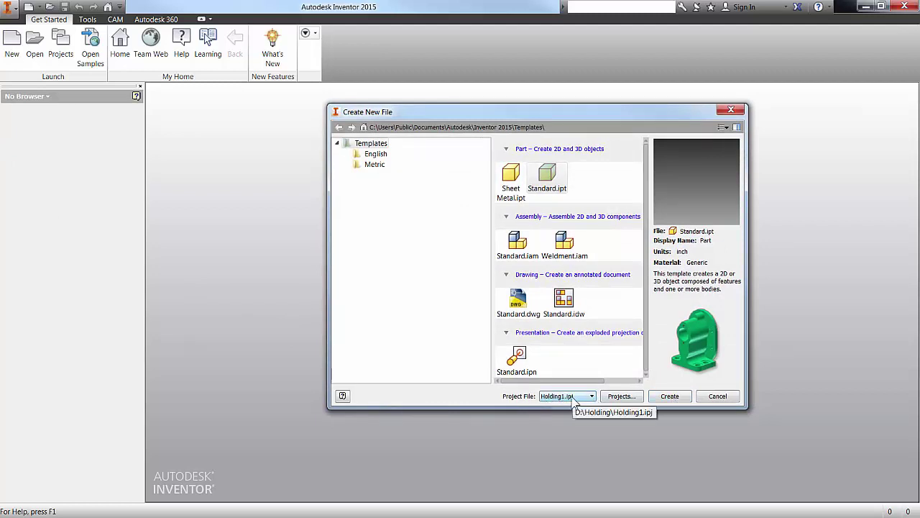
{"action": "left_click", "coordinate": [620, 398]}
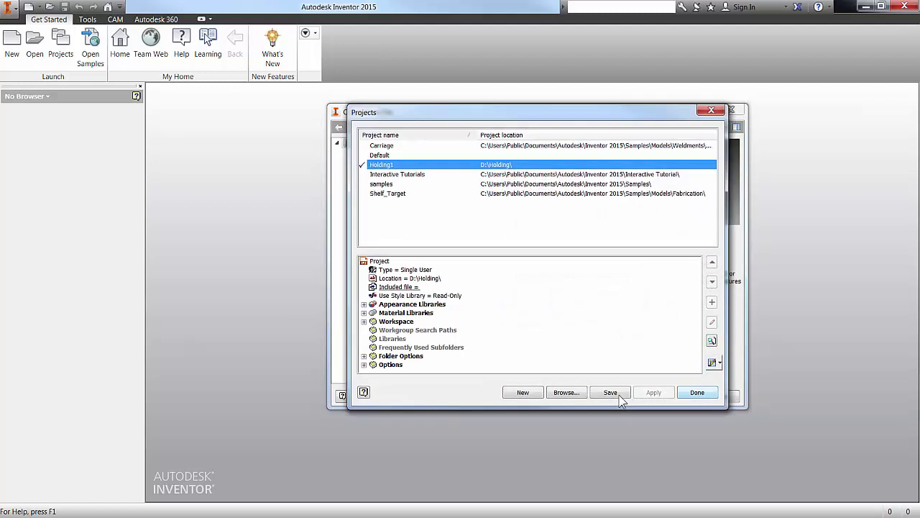
{"action": "double_click", "coordinate": [388, 156]}
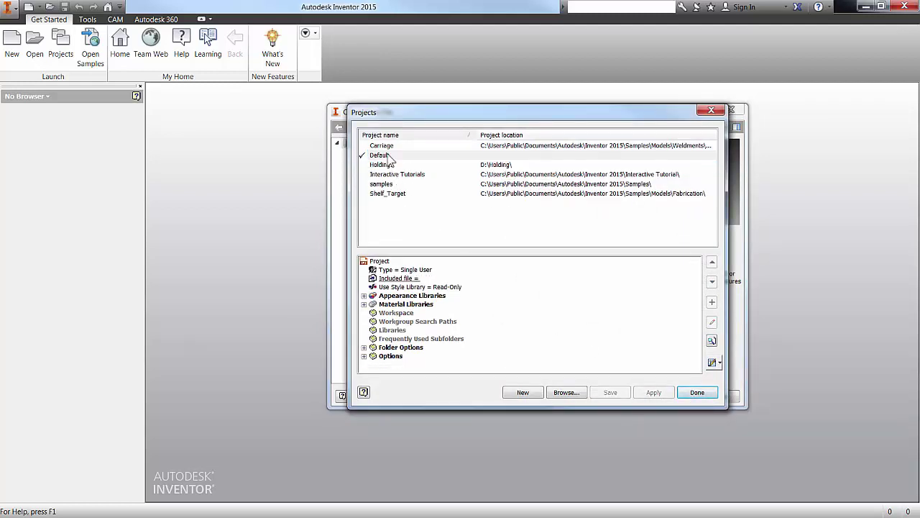
{"action": "left_click", "coordinate": [711, 394]}
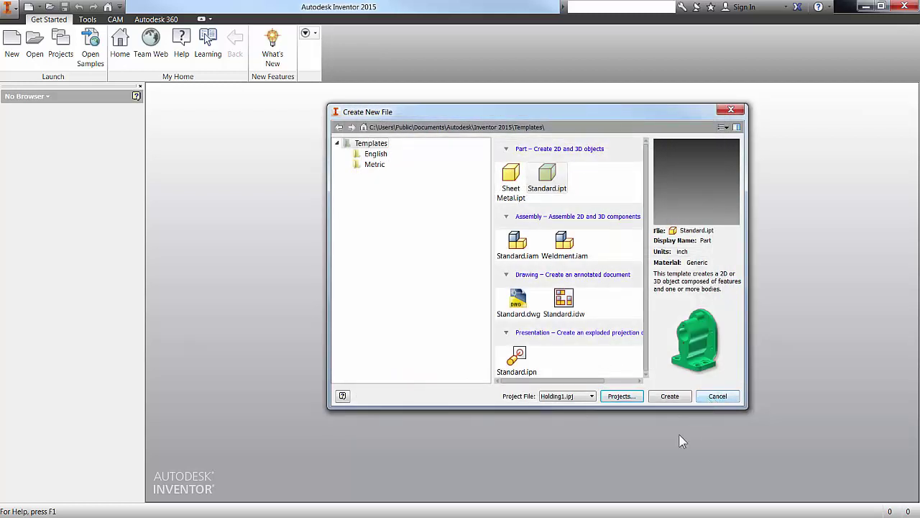
{"action": "left_click", "coordinate": [622, 396]}
{"action": "double_click", "coordinate": [393, 166]}
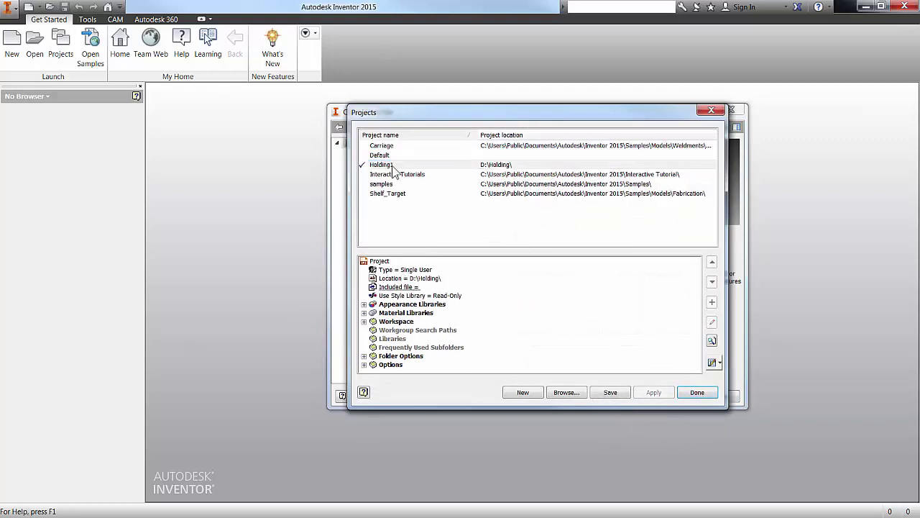
{"action": "left_click", "coordinate": [696, 393]}
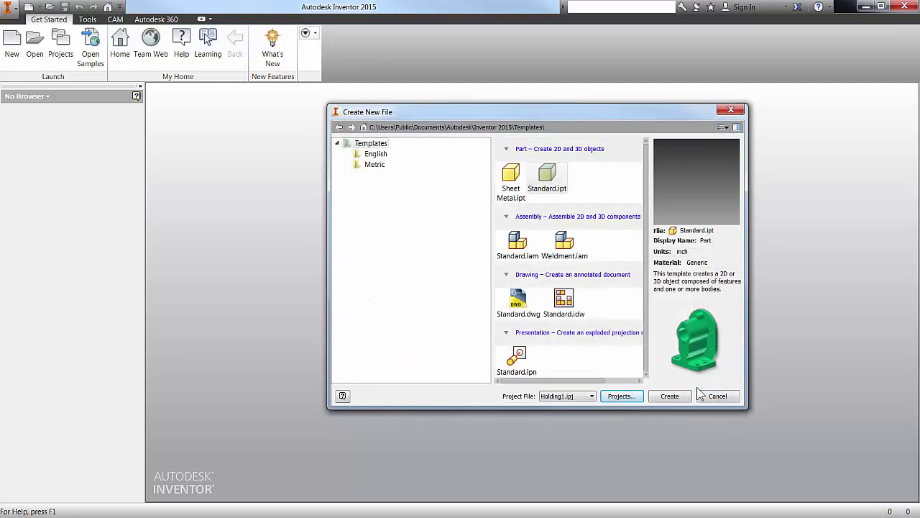
Step: Create a Standard.ipt part and sketch a two-point rectangle from the origin on the YZ plane
{"action": "left_click", "coordinate": [670, 396]}
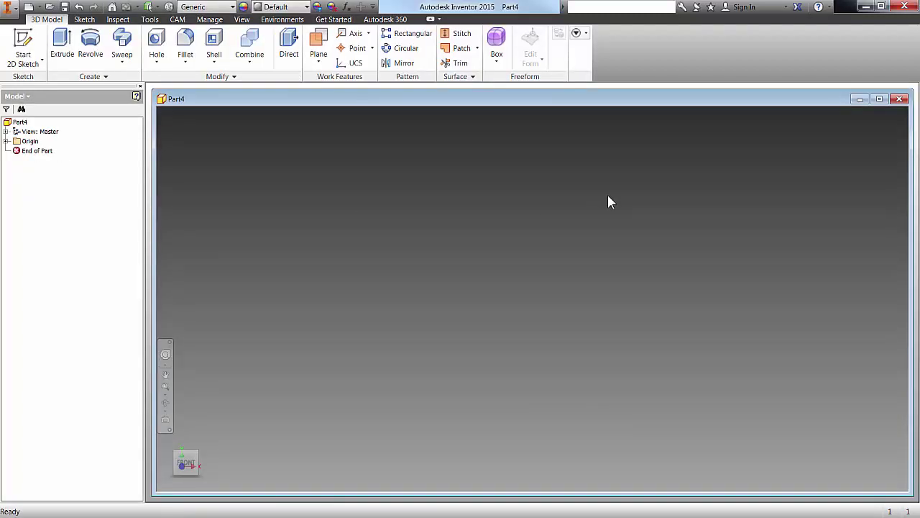
{"action": "right_click", "coordinate": [608, 195]}
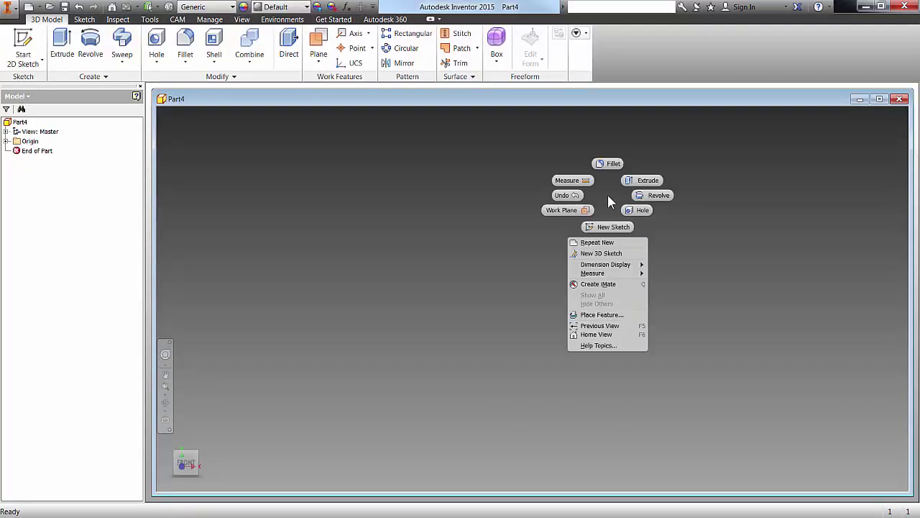
{"action": "left_click", "coordinate": [609, 228]}
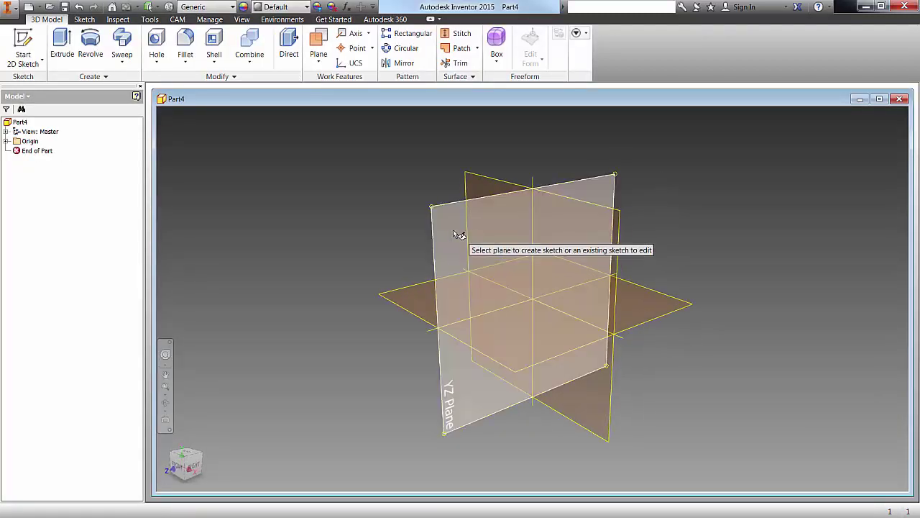
{"action": "left_click", "coordinate": [453, 230]}
{"action": "right_click", "coordinate": [453, 229]}
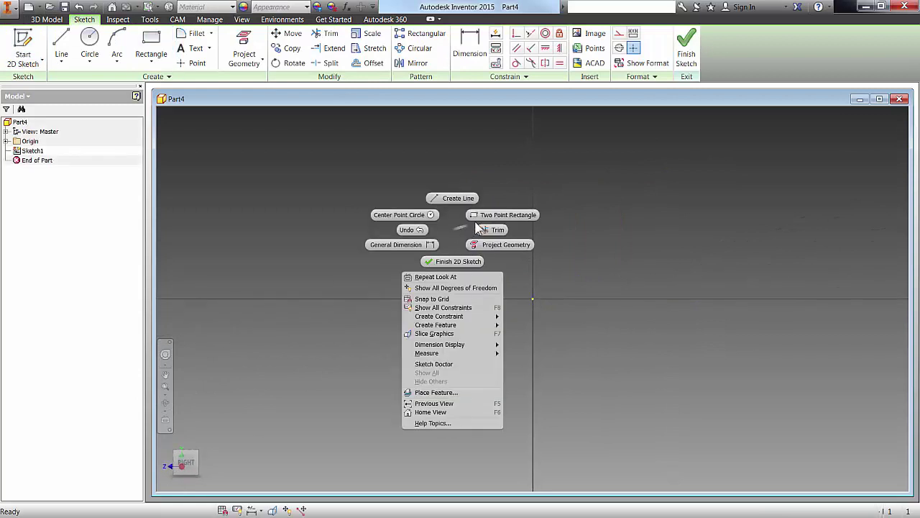
{"action": "left_click", "coordinate": [482, 216]}
{"action": "left_click", "coordinate": [533, 298]}
{"action": "left_click", "coordinate": [835, 154]}
Step: Finish the sketch and extrude the rectangle 1 in into a solid
{"action": "right_click", "coordinate": [827, 165]}
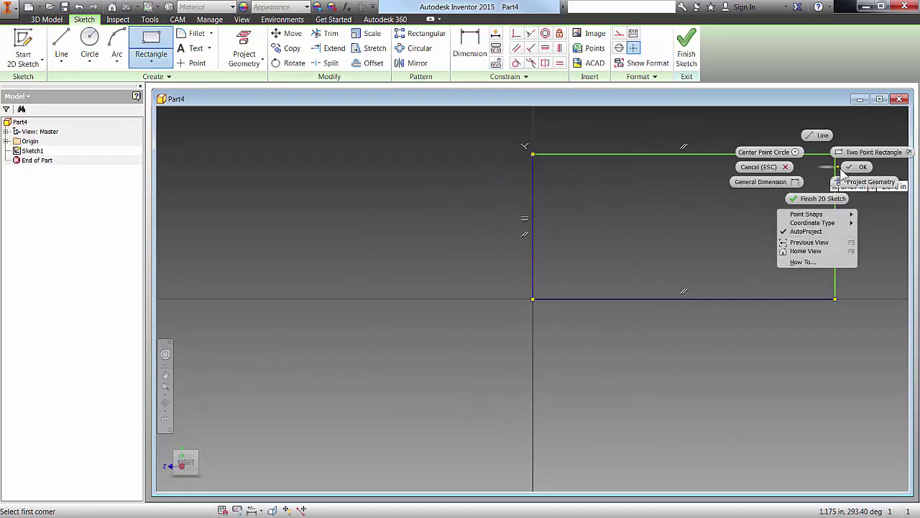
{"action": "left_click", "coordinate": [808, 198]}
{"action": "right_click", "coordinate": [808, 200]}
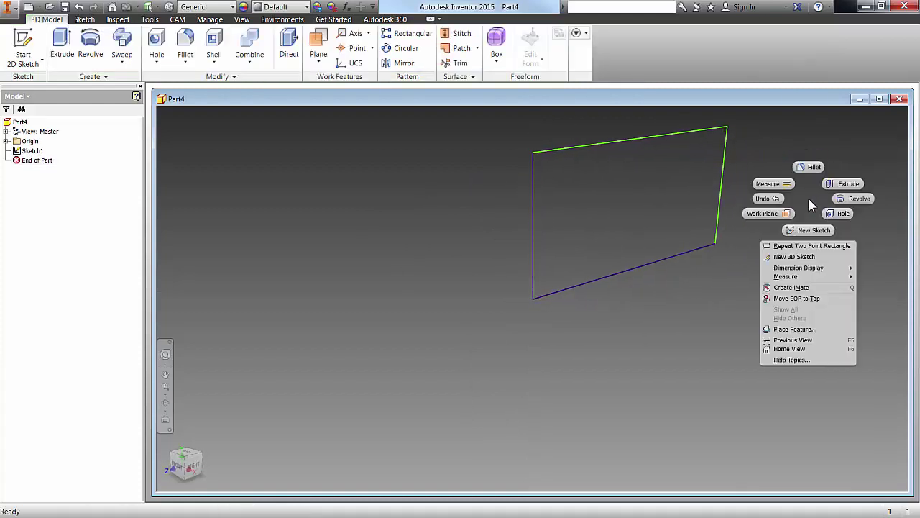
{"action": "left_click", "coordinate": [846, 184]}
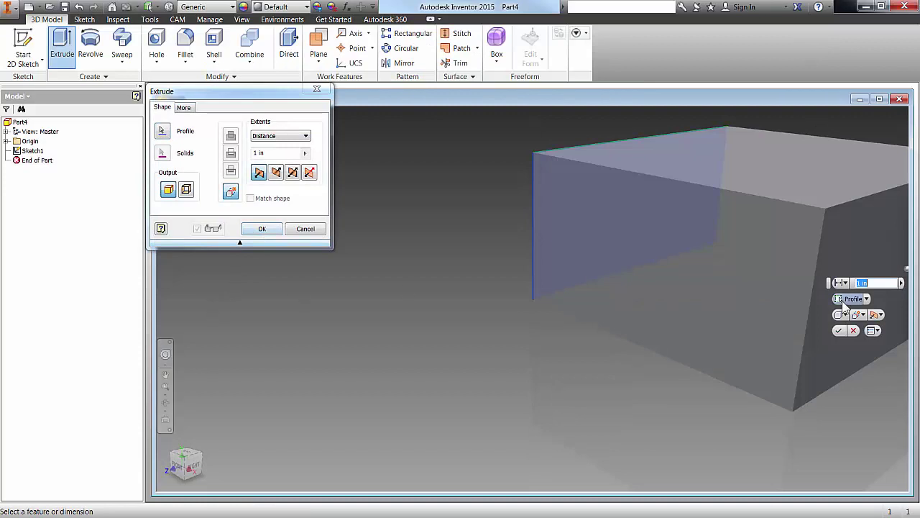
{"action": "left_click", "coordinate": [838, 330]}
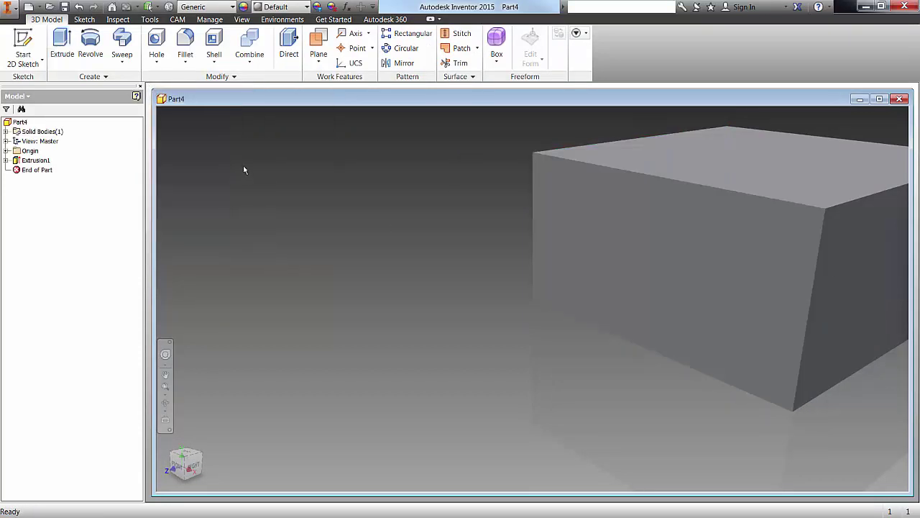
Step: Save the part as Part4.ipt in the D:\Holding folder
{"action": "left_click", "coordinate": [64, 6]}
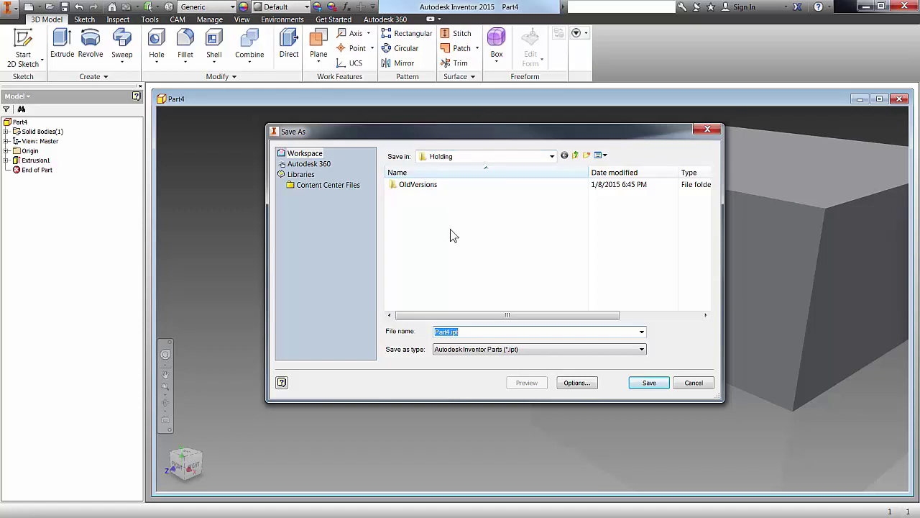
{"action": "left_click", "coordinate": [647, 383]}
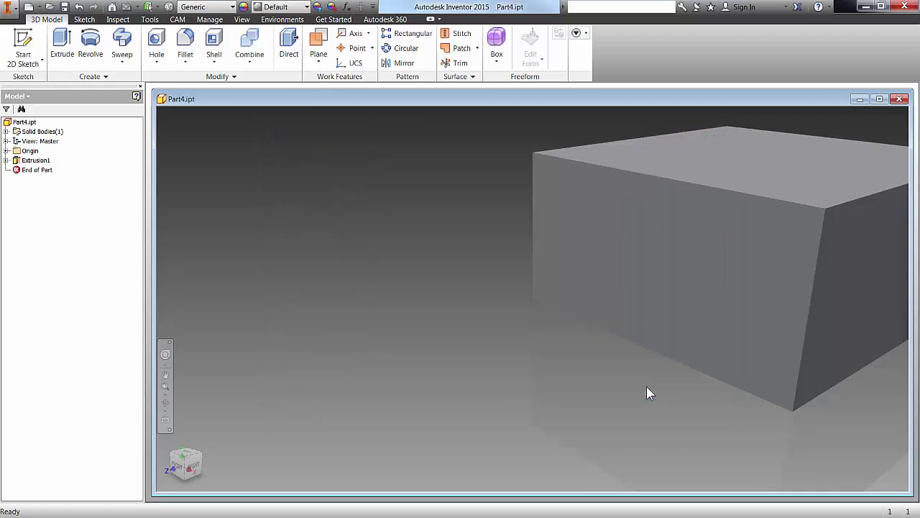
Step: Check in Windows Explorer that D:\Holding holds Part4.ipt and Holding1.ipj, then return to Inventor
{"action": "key", "text": "super+e"}
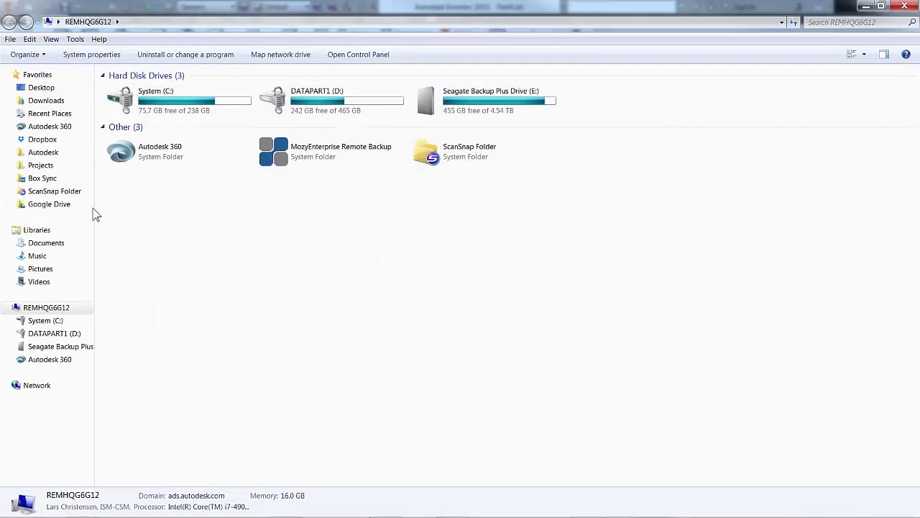
{"action": "left_click", "coordinate": [72, 333]}
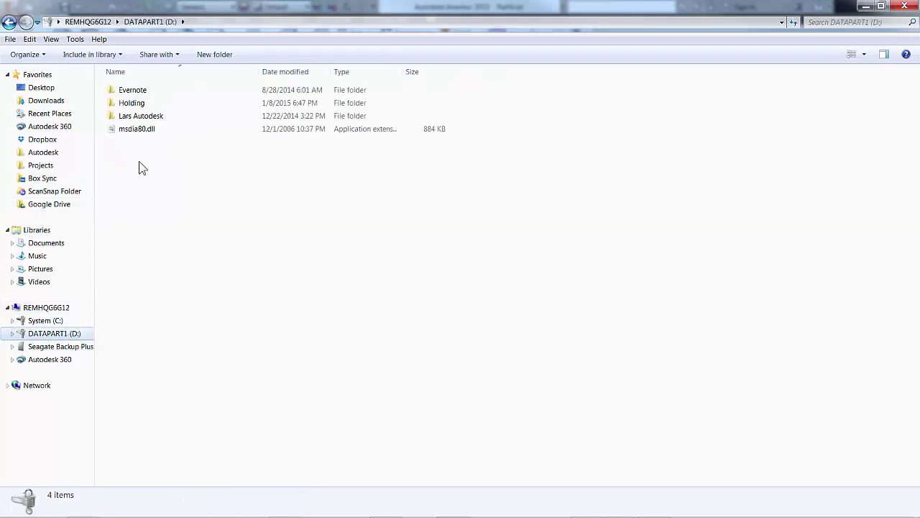
{"action": "double_click", "coordinate": [131, 102]}
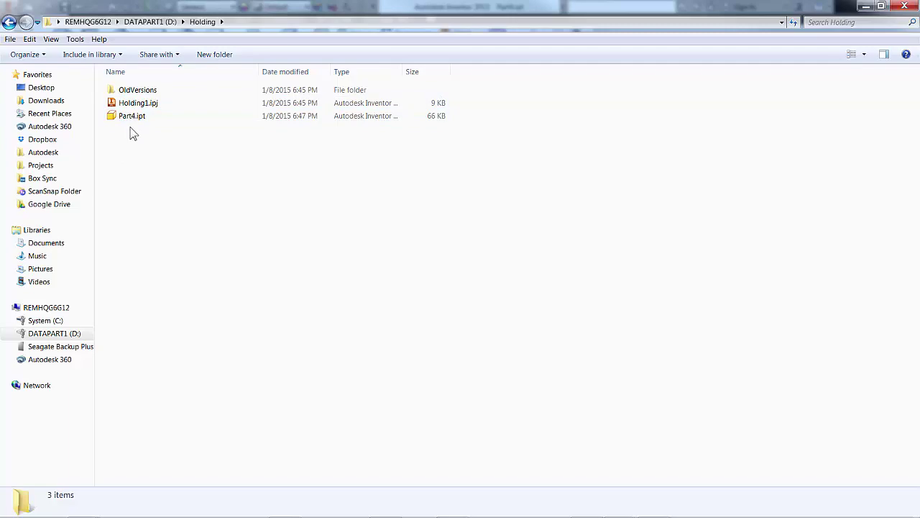
{"action": "key", "text": "alt+Tab"}
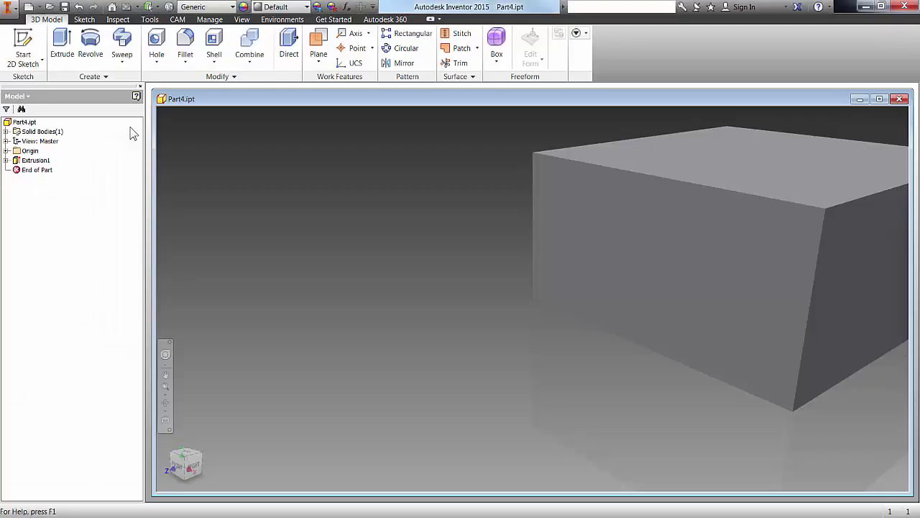
Step: Open the Open dialog and check that Holding1 is the active project, showing Part4.ipt
{"action": "left_click", "coordinate": [49, 7]}
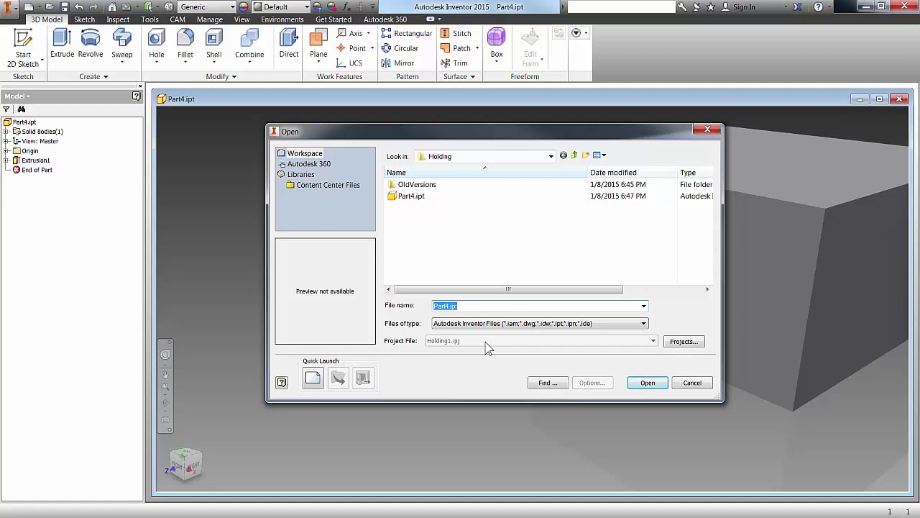
{"action": "left_click", "coordinate": [688, 343]}
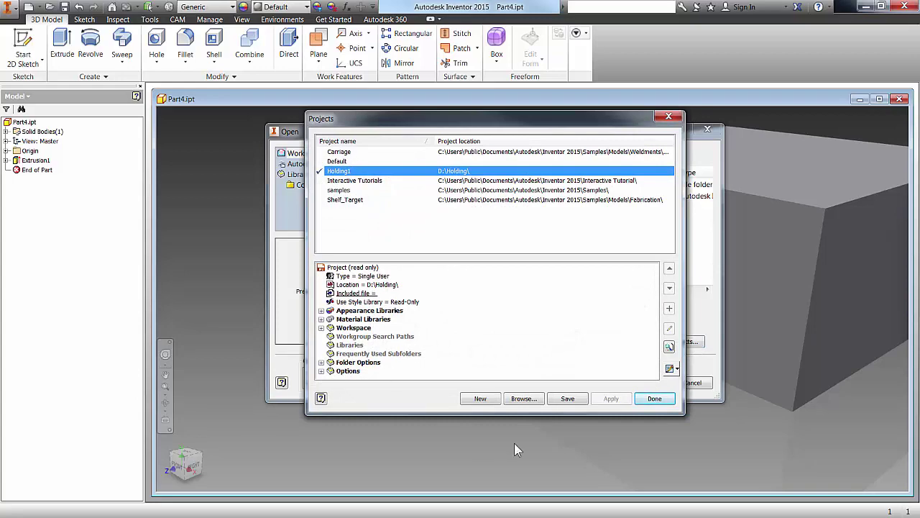
{"action": "left_click", "coordinate": [647, 400]}
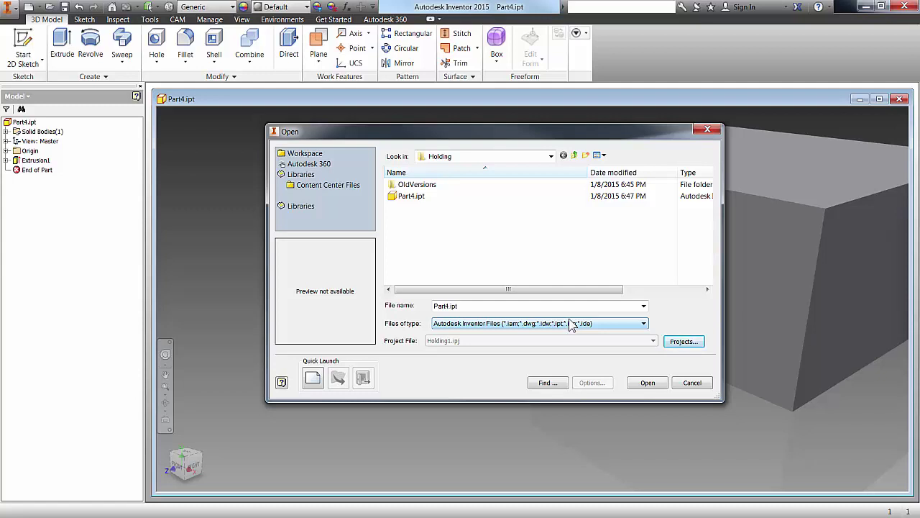
Step: Switch from Inventor to the PowerPoint slide show with Alt+Tab
{"action": "key", "text": "alt+Tab"}
{"action": "key", "text": "alt+Tab"}
{"action": "key", "text": "alt+Tab"}
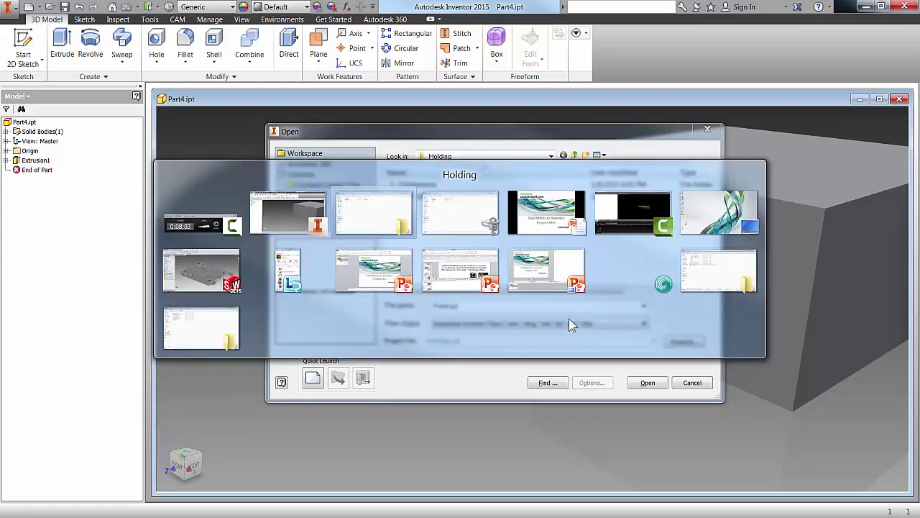